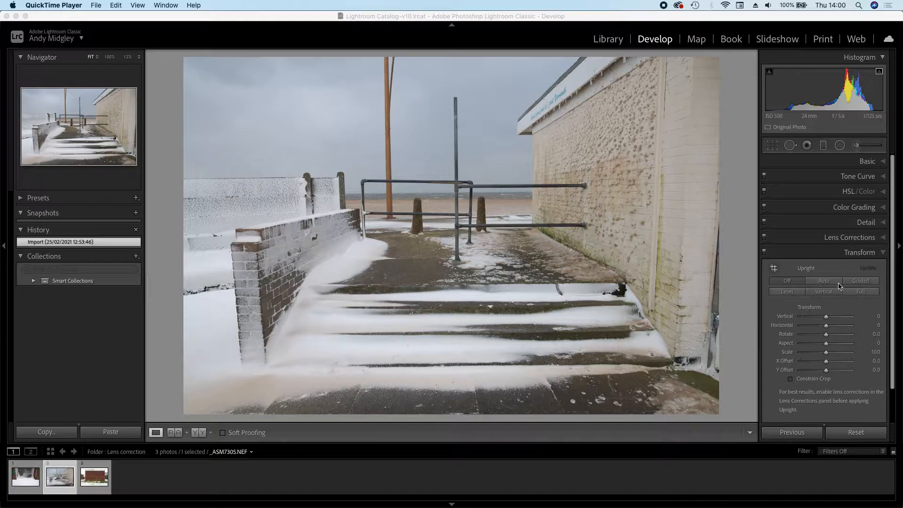
Correct the photo's converging verticals with a Vertical transform value of +16 and enable Constrain Crop
{"action": "scroll", "coordinate": [844, 274], "scroll_direction": "down", "scroll_amount": 1}
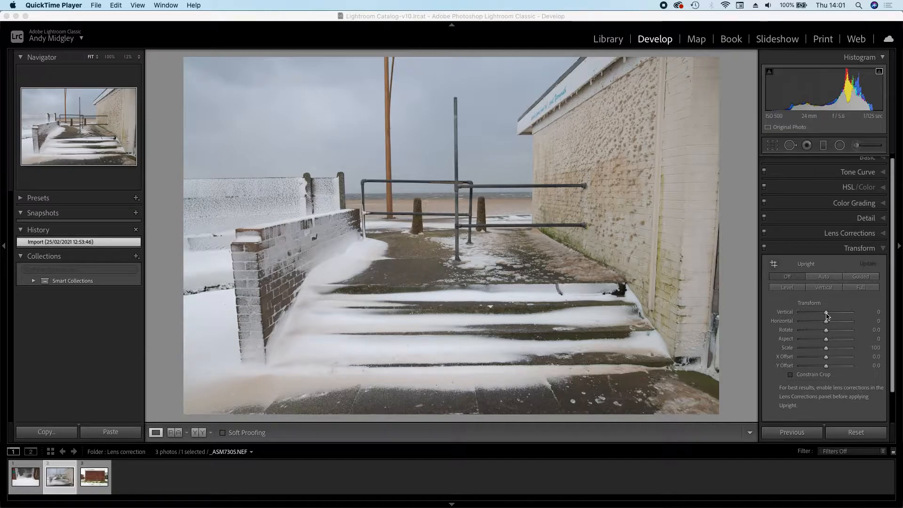
{"action": "left_click_drag", "start_coordinate": [827, 316], "coordinate": [831, 316]}
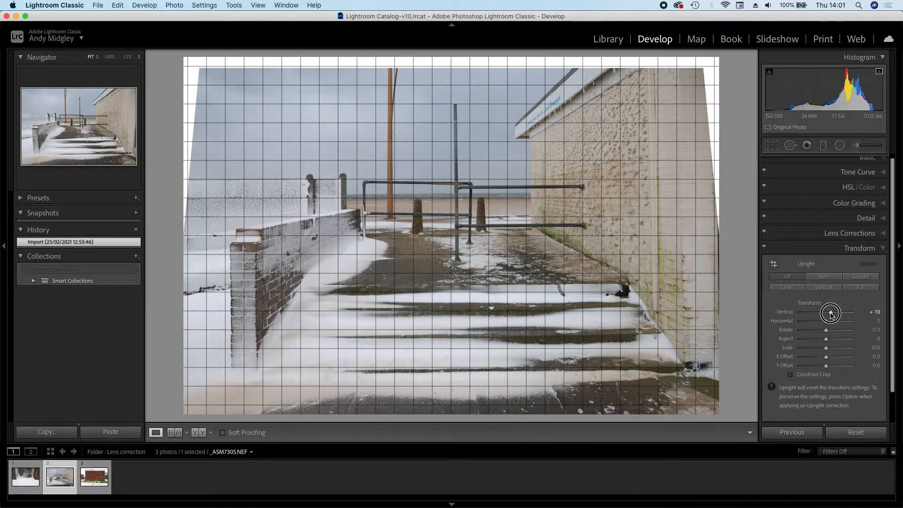
{"action": "left_click_drag", "start_coordinate": [830, 314], "coordinate": [830, 314]}
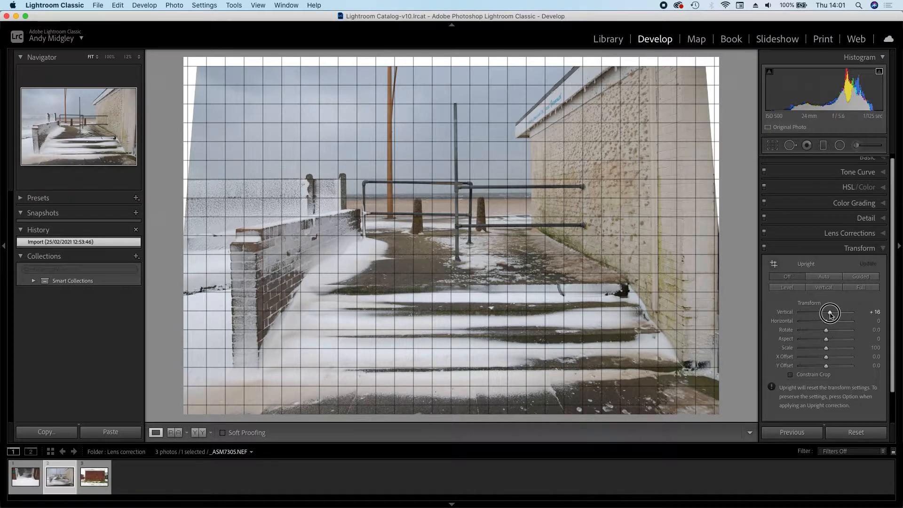
{"action": "left_click_drag", "start_coordinate": [830, 315], "coordinate": [829, 314]}
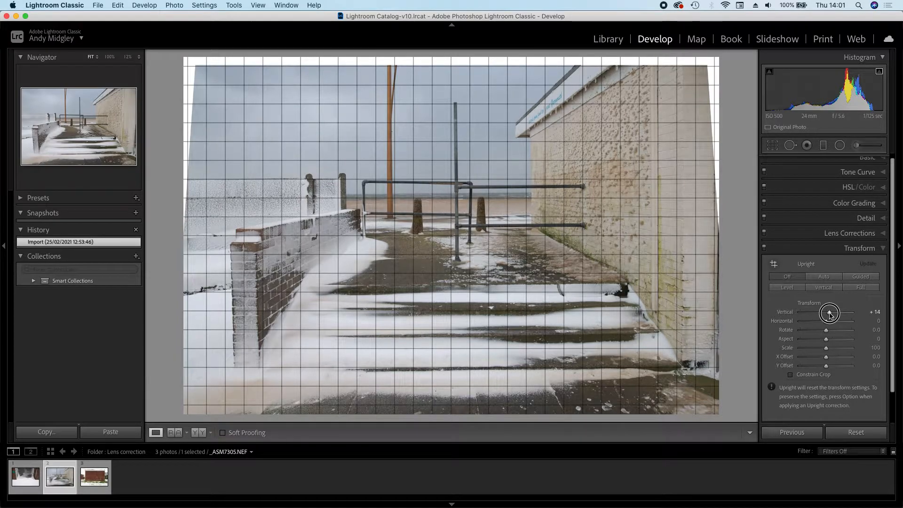
{"action": "left_click_drag", "start_coordinate": [829, 314], "coordinate": [830, 314]}
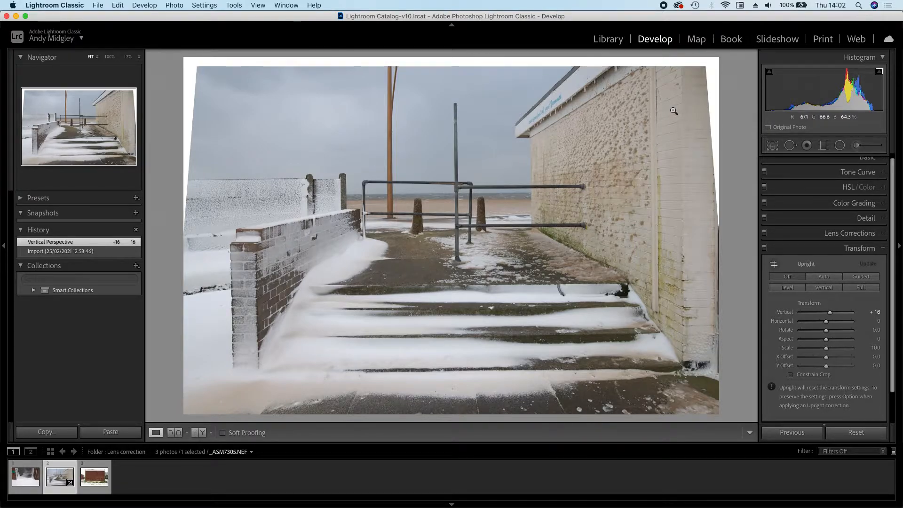
{"action": "left_click", "coordinate": [812, 376]}
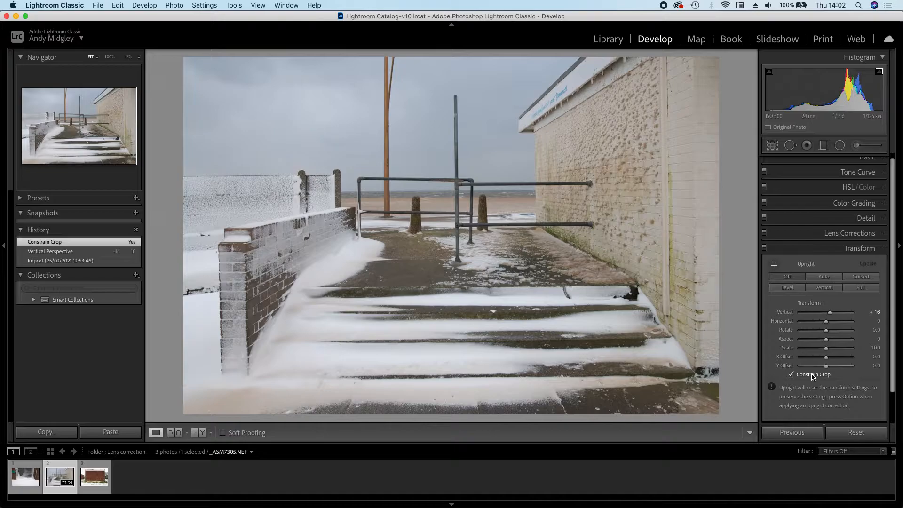
Brighten the snow by raising the photo's Whites to +50
{"action": "scroll", "coordinate": [824, 188], "scroll_direction": "up", "scroll_amount": 3}
{"action": "left_click", "coordinate": [824, 161]}
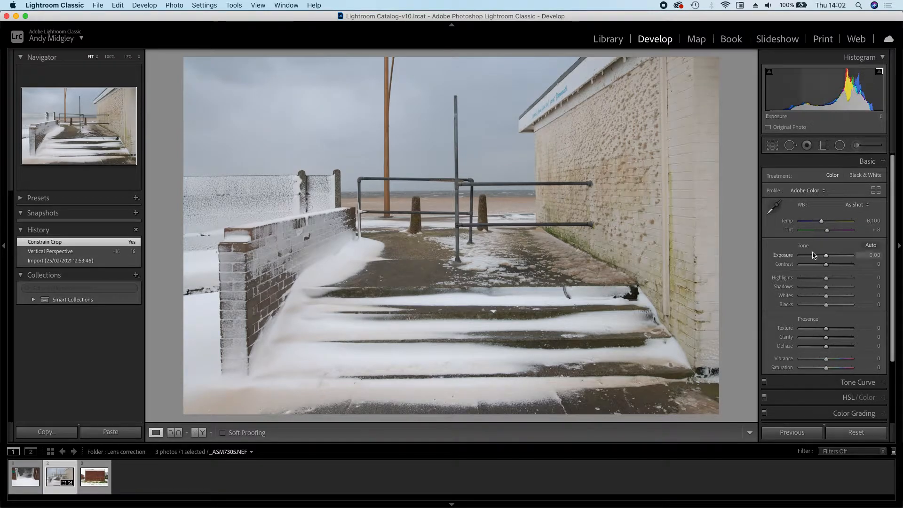
{"action": "left_click", "coordinate": [826, 297]}
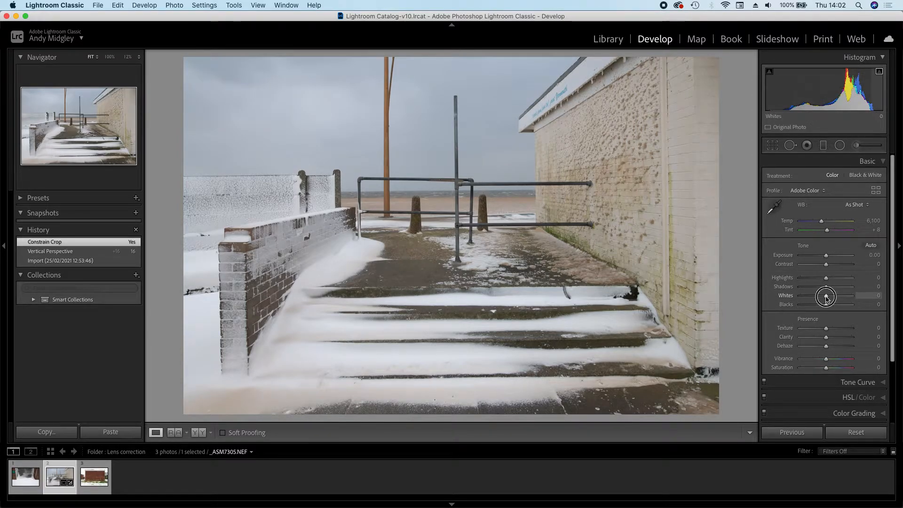
{"action": "mouse_move", "coordinate": [826, 297]}
{"action": "left_mouse_down"}
{"action": "mouse_move", "coordinate": [848, 297]}
{"action": "mouse_move", "coordinate": [840, 298]}
{"action": "left_mouse_up"}
{"action": "key", "text": "j"}
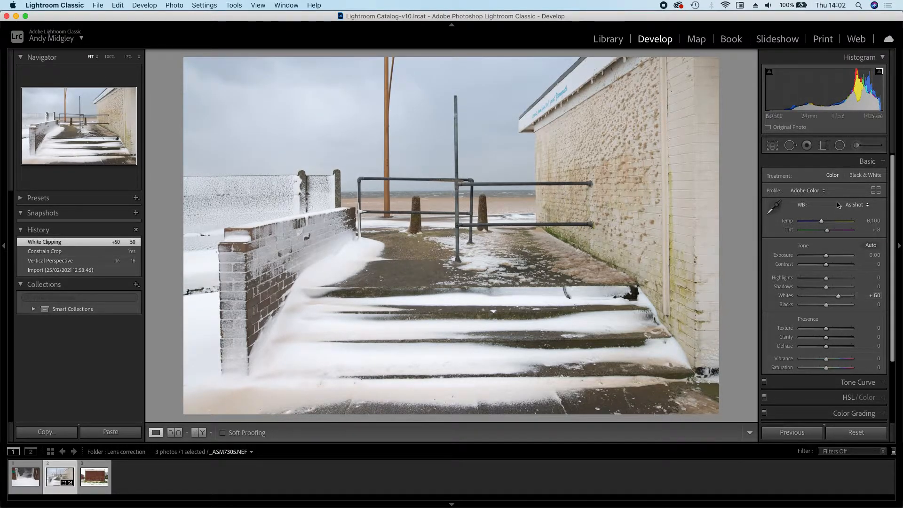
Add a slightly tilted graduated filter over the sky and set its Exposure to -0.82
{"action": "left_click", "coordinate": [824, 146]}
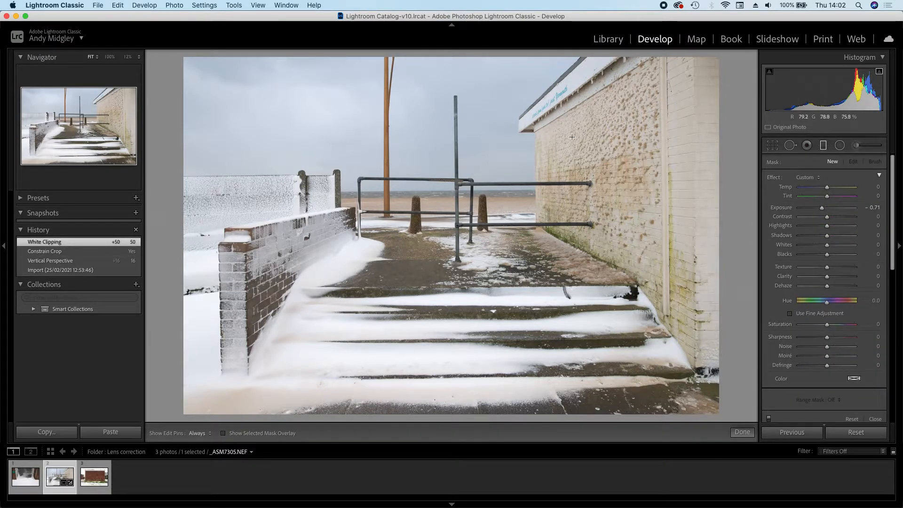
{"action": "left_click_drag", "start_coordinate": [261, 53], "coordinate": [274, 220]}
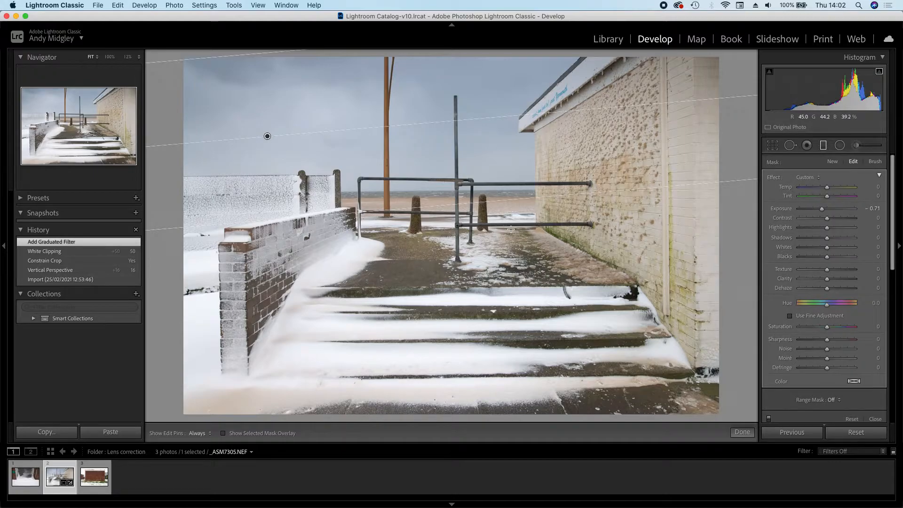
{"action": "left_click", "coordinate": [823, 210]}
{"action": "left_click_drag", "start_coordinate": [822, 210], "coordinate": [822, 213]}
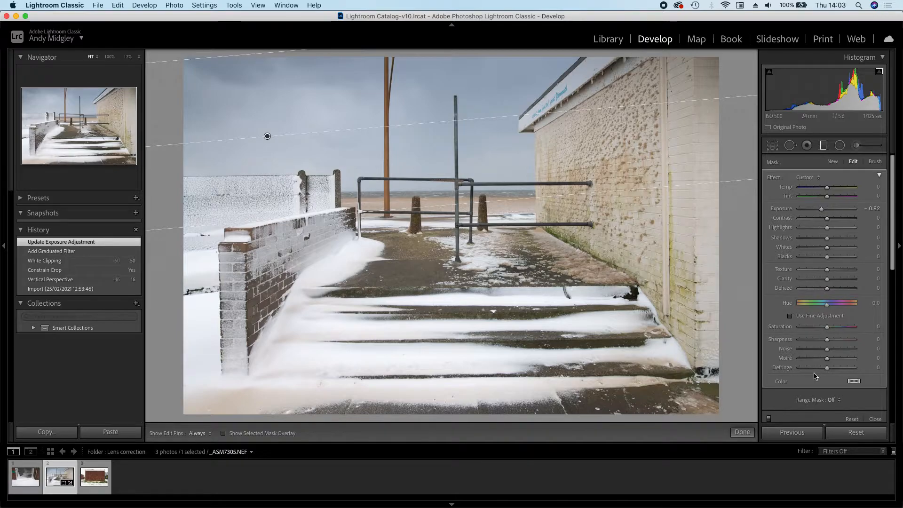
{"action": "left_click", "coordinate": [743, 432]}
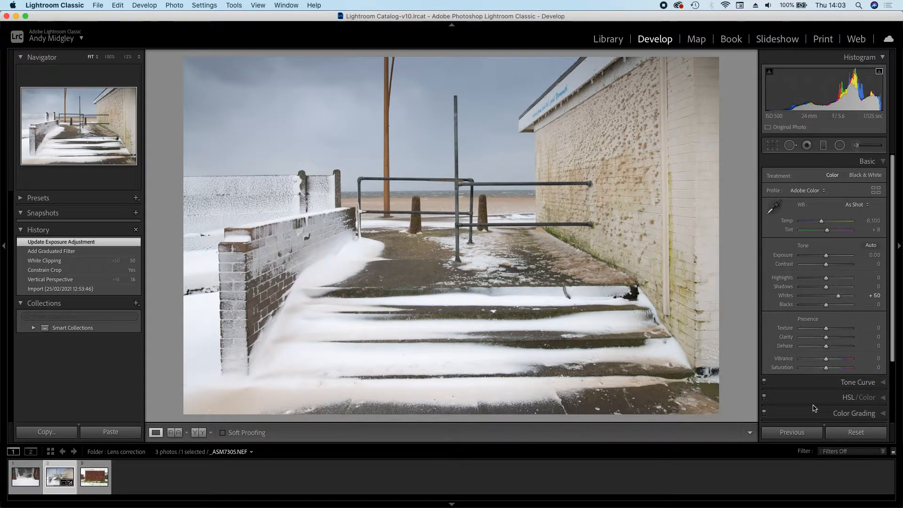
Apply a subtle post-crop vignette with an Amount of -7 in Highlight Priority style
{"action": "scroll", "coordinate": [814, 409], "scroll_direction": "down", "scroll_amount": 3}
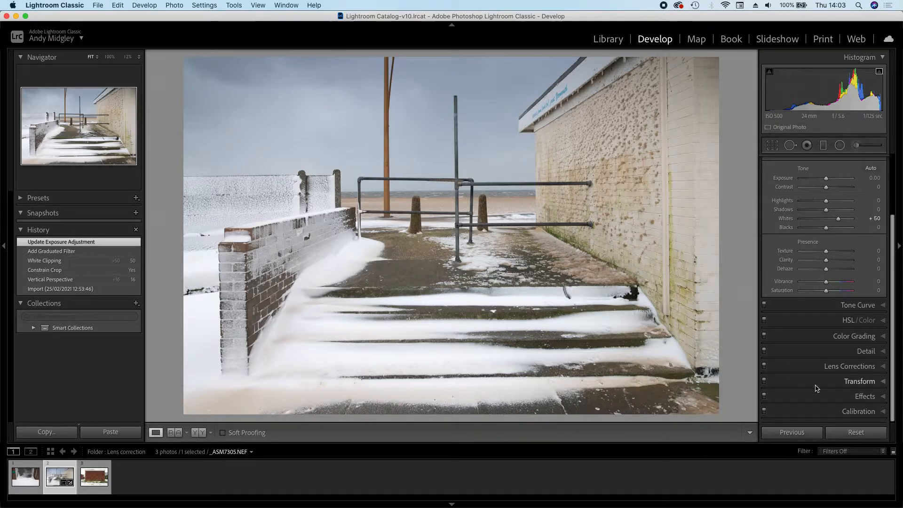
{"action": "left_click", "coordinate": [815, 400]}
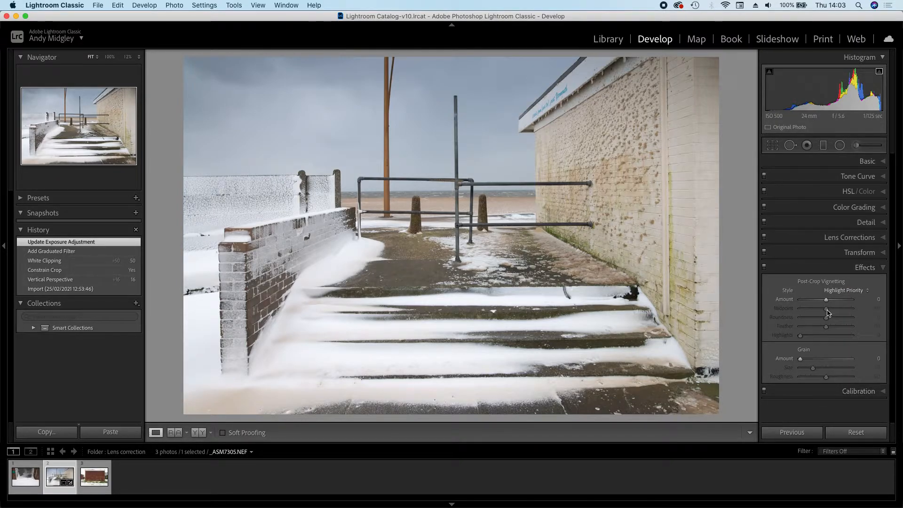
{"action": "left_click", "coordinate": [827, 301]}
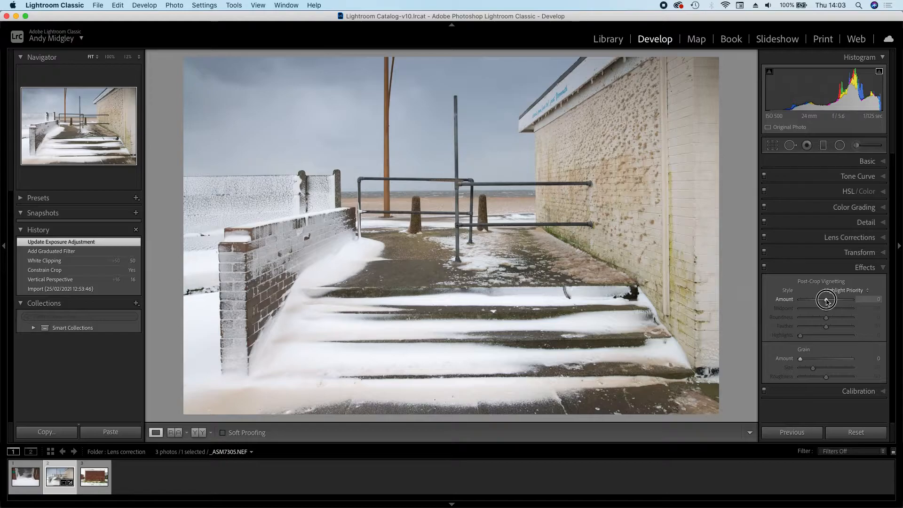
{"action": "left_click_drag", "start_coordinate": [826, 301], "coordinate": [825, 302]}
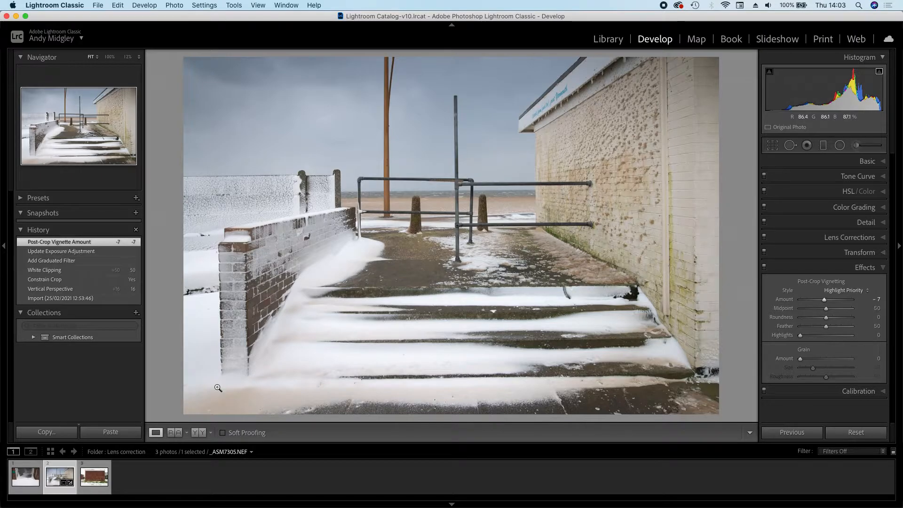
Switch to Photoshop and collapse the expanded History display over the _ASM7295.NEF image
{"action": "mouse_move", "coordinate": [629, 505]}
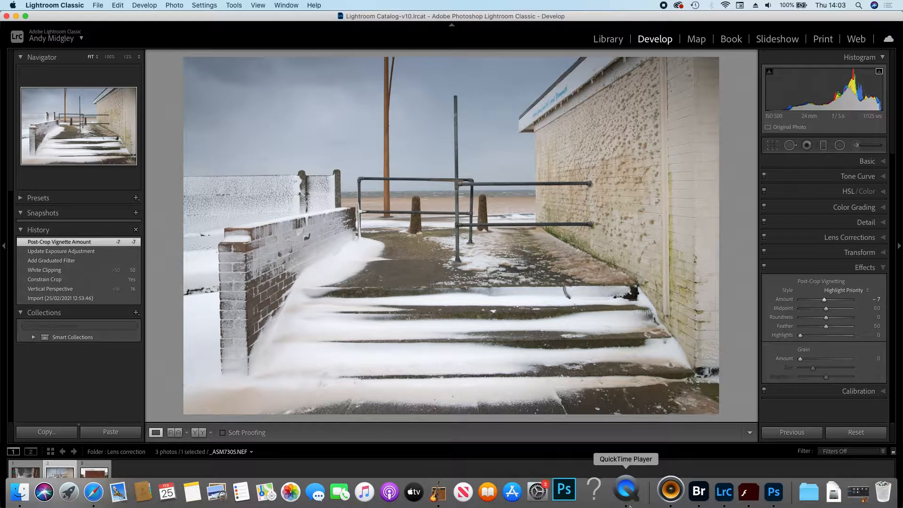
{"action": "left_click", "coordinate": [755, 492]}
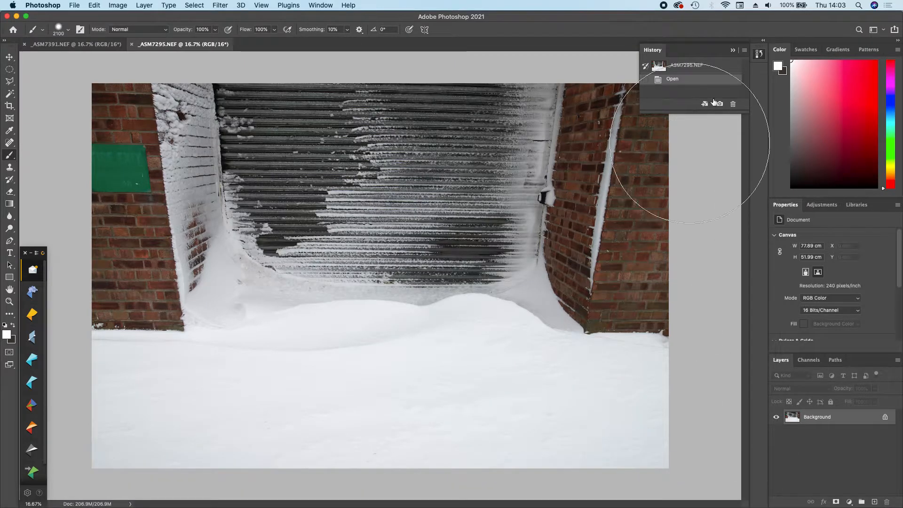
{"action": "left_click", "coordinate": [733, 50]}
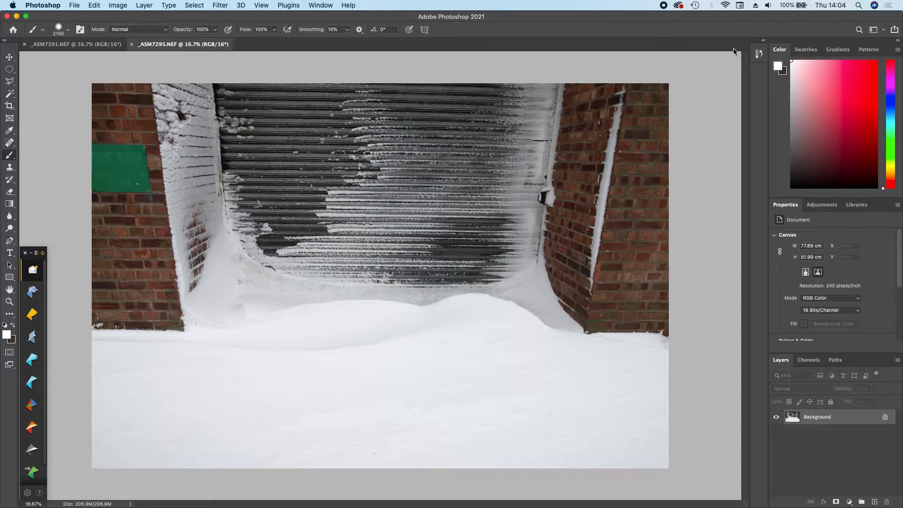
Apply a custom Lens Correction to the snowy shutter photo with a Vertical Perspective of +43
{"action": "left_click", "coordinate": [219, 6]}
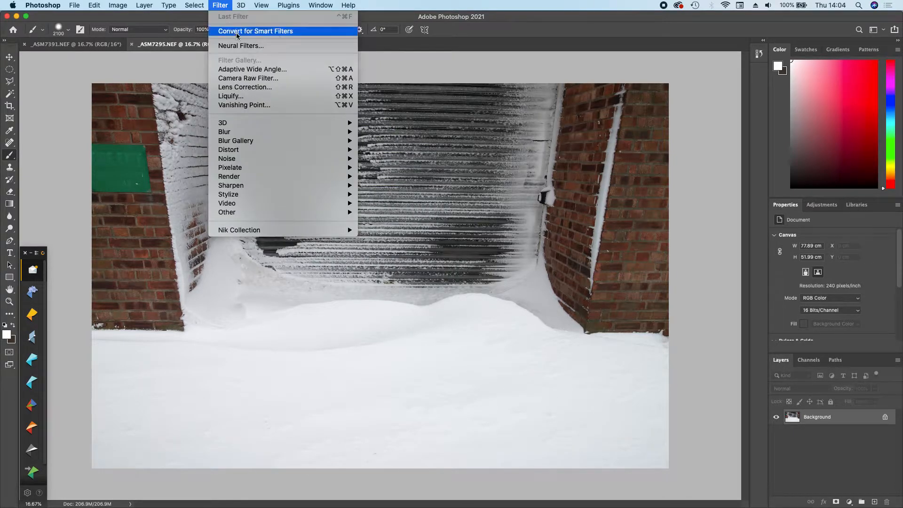
{"action": "left_click", "coordinate": [235, 87]}
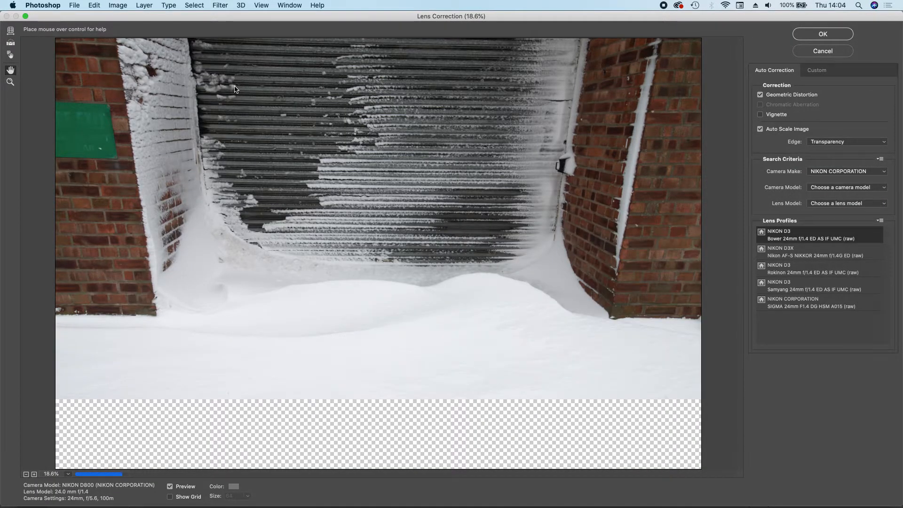
{"action": "left_click", "coordinate": [814, 72]}
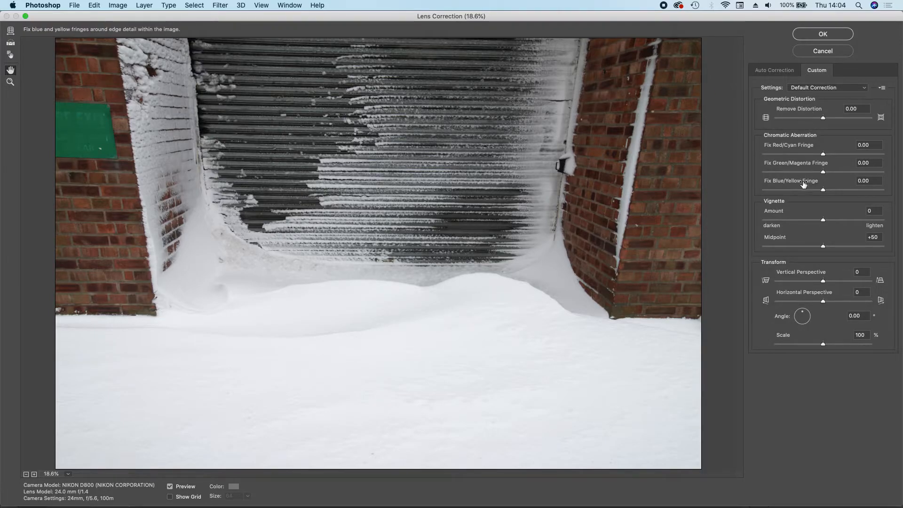
{"action": "left_click_drag", "start_coordinate": [823, 282], "coordinate": [843, 282]}
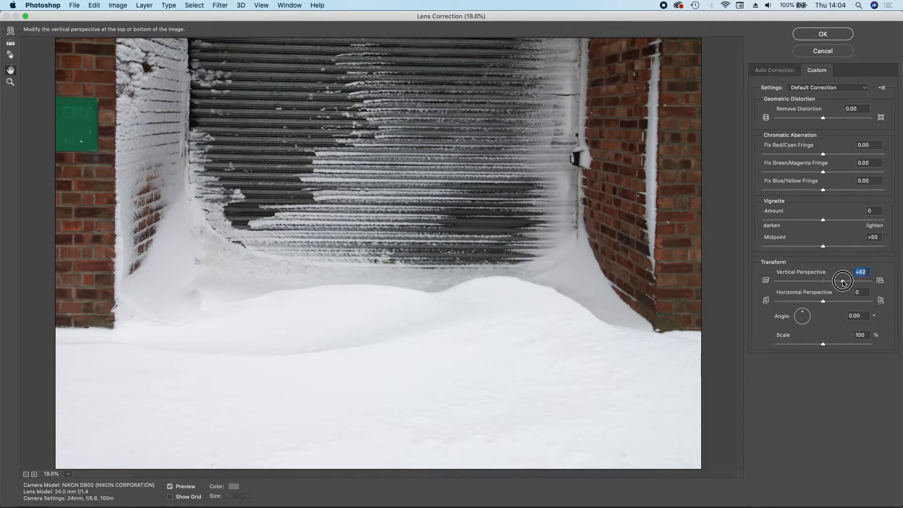
{"action": "left_click_drag", "start_coordinate": [843, 282], "coordinate": [844, 283]}
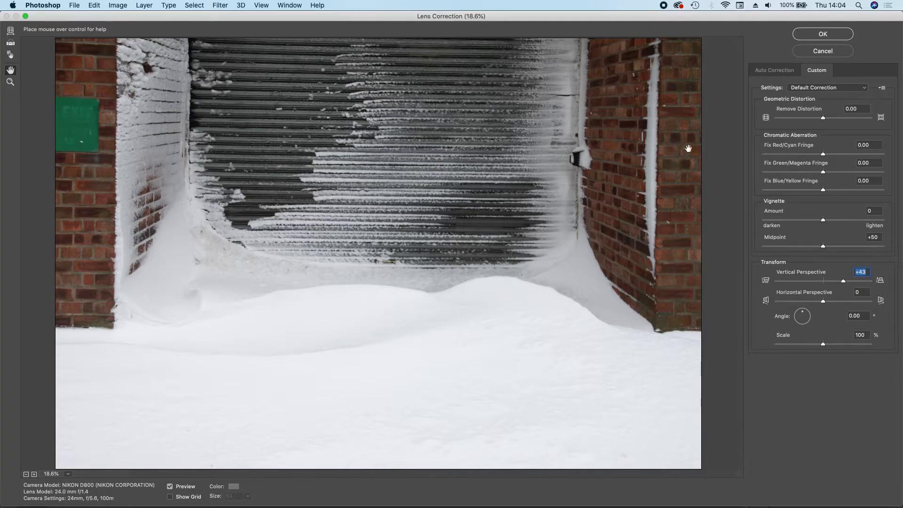
{"action": "left_click", "coordinate": [823, 35]}
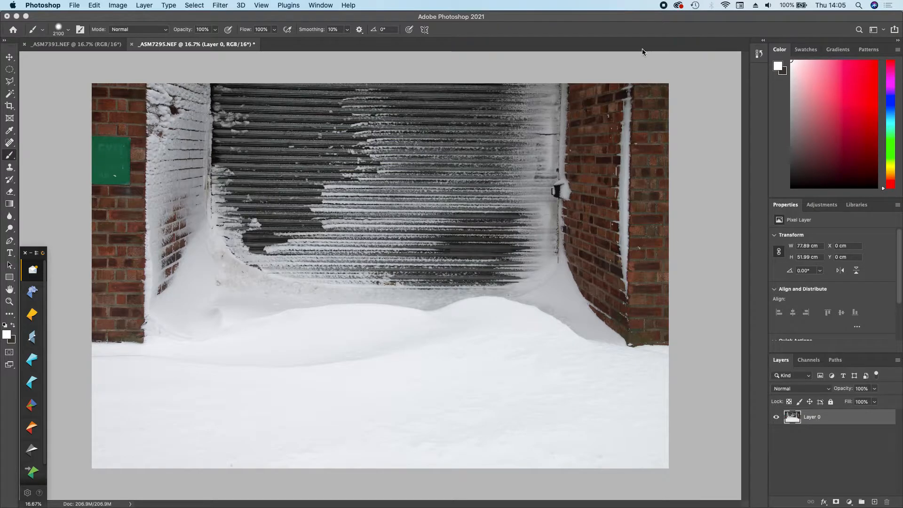
Switch to the _ASM7391.NEF document and select its entire canvas with the Move tool active
{"action": "left_click", "coordinate": [82, 46]}
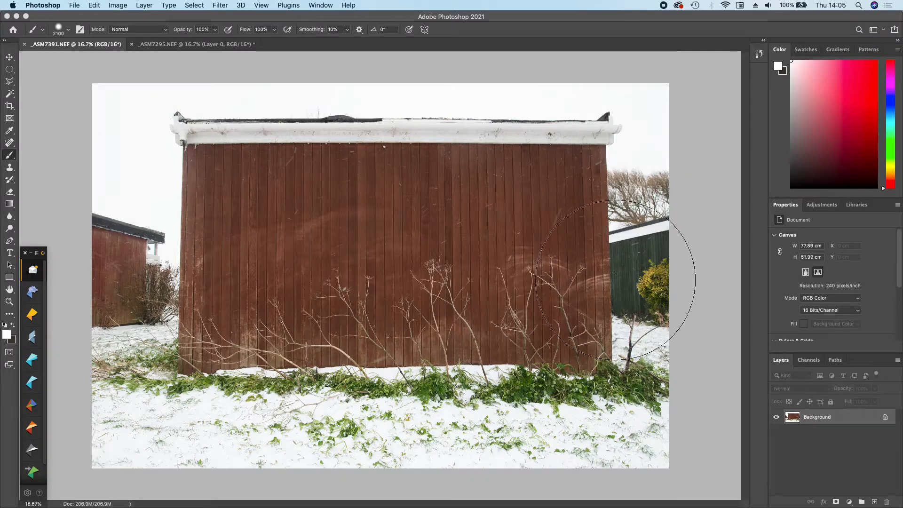
{"action": "left_click", "coordinate": [10, 57]}
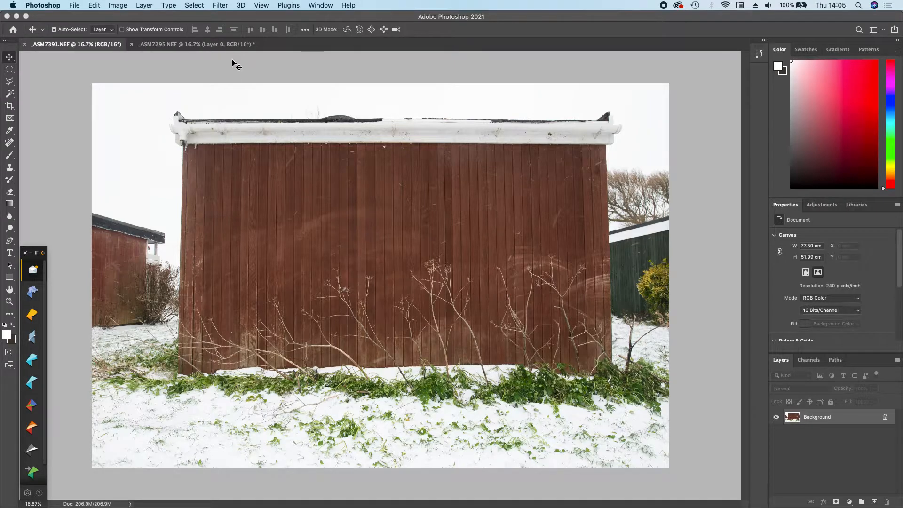
{"action": "left_click", "coordinate": [200, 7]}
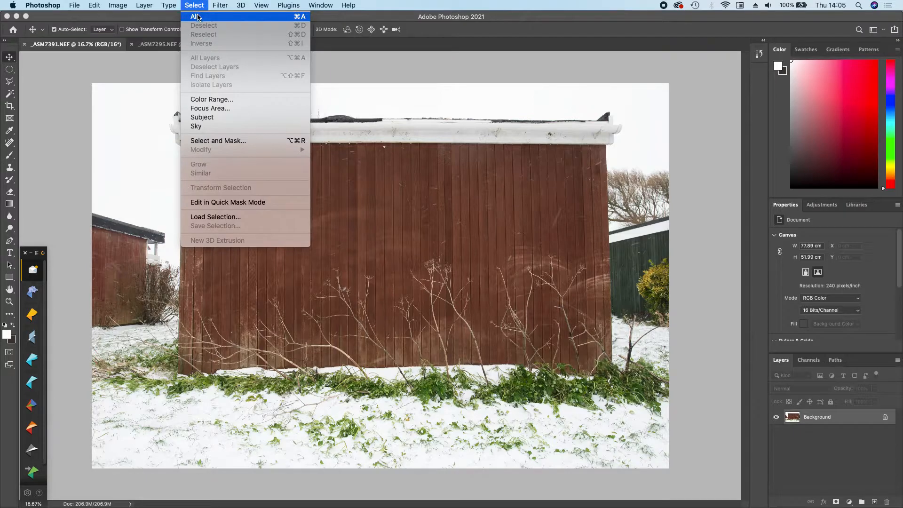
{"action": "left_click", "coordinate": [197, 16]}
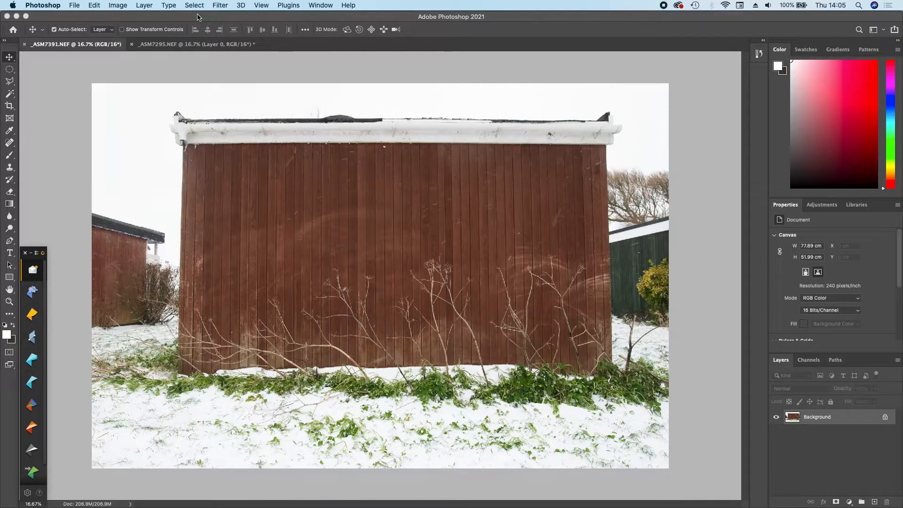
Start a Distort transform on the selected shed photo and pull its upper-right corner outward to straighten the shed's right edge
{"action": "left_click", "coordinate": [119, 6]}
{"action": "mouse_move", "coordinate": [94, 7]}
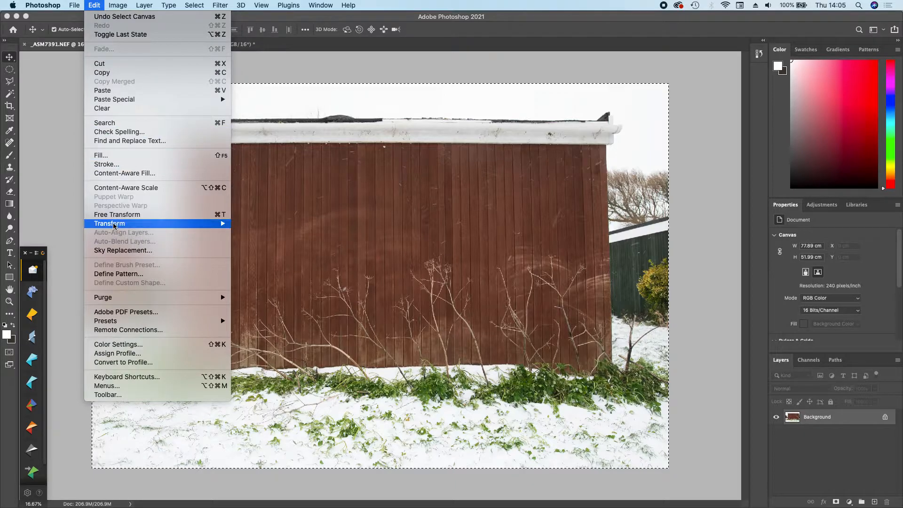
{"action": "mouse_move", "coordinate": [115, 224]}
{"action": "left_click", "coordinate": [247, 265]}
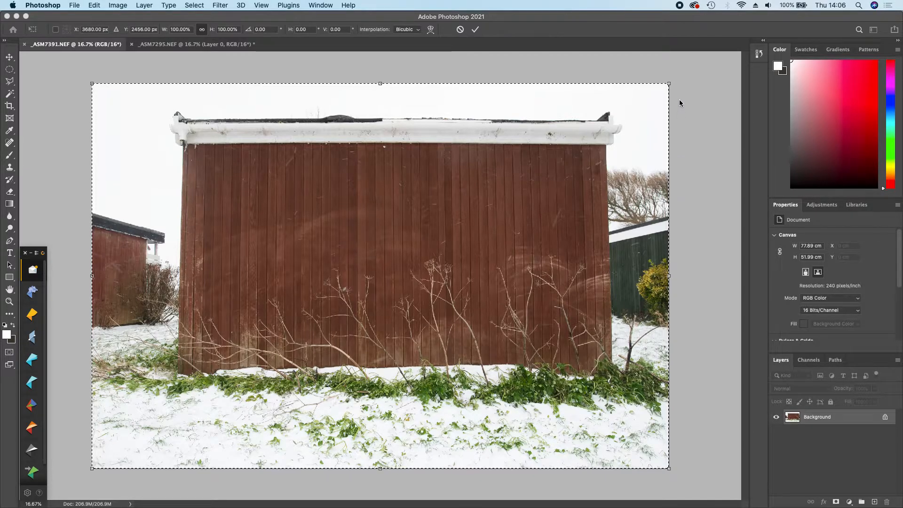
{"action": "left_click", "coordinate": [670, 84]}
{"action": "left_click_drag", "start_coordinate": [684, 78], "coordinate": [679, 85]}
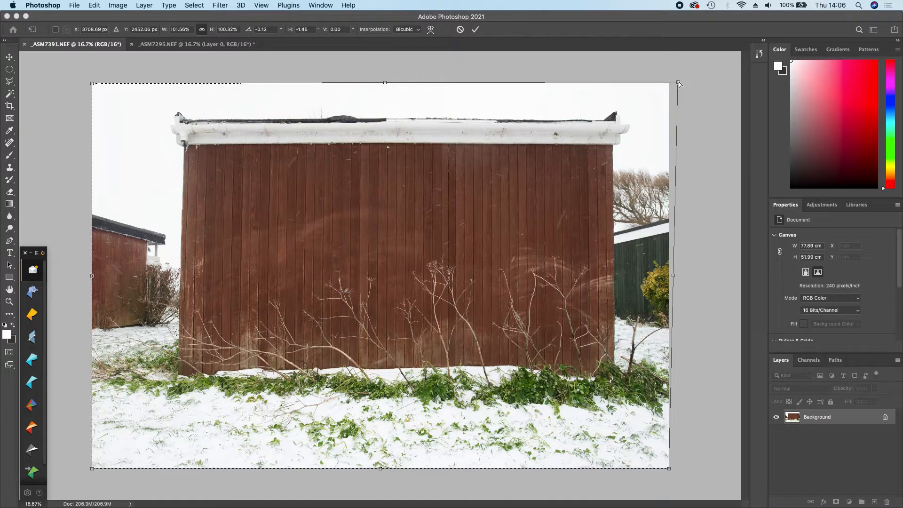
{"action": "left_click_drag", "start_coordinate": [678, 82], "coordinate": [678, 81]}
{"action": "left_click_drag", "start_coordinate": [679, 83], "coordinate": [680, 82]}
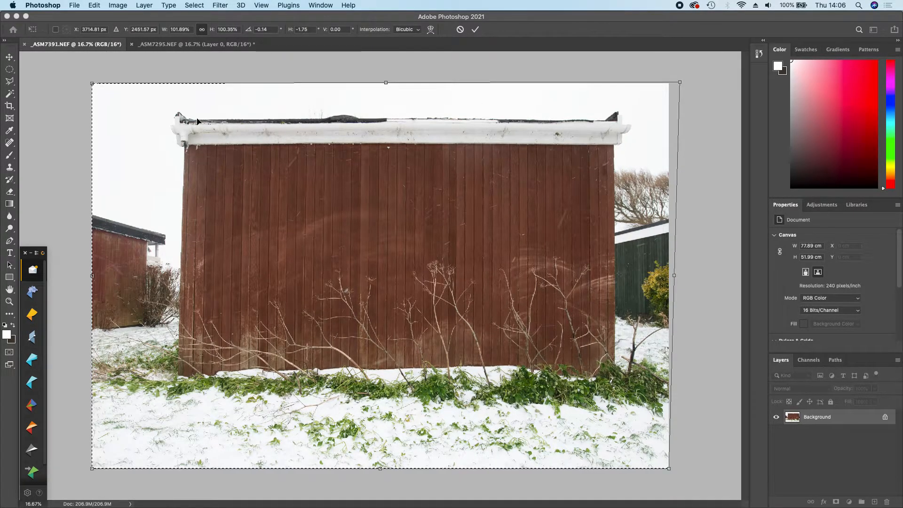
Pull the photo's upper-left corner outward, fine-tune the upper corners and lower-right corner to square the shed, and commit the distortion
{"action": "left_click_drag", "start_coordinate": [92, 85], "coordinate": [81, 84]}
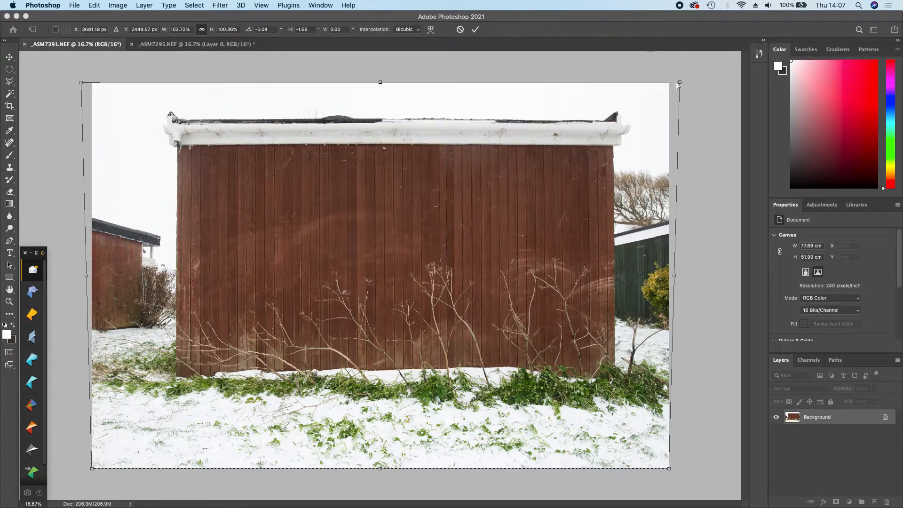
{"action": "left_click_drag", "start_coordinate": [680, 83], "coordinate": [681, 83]}
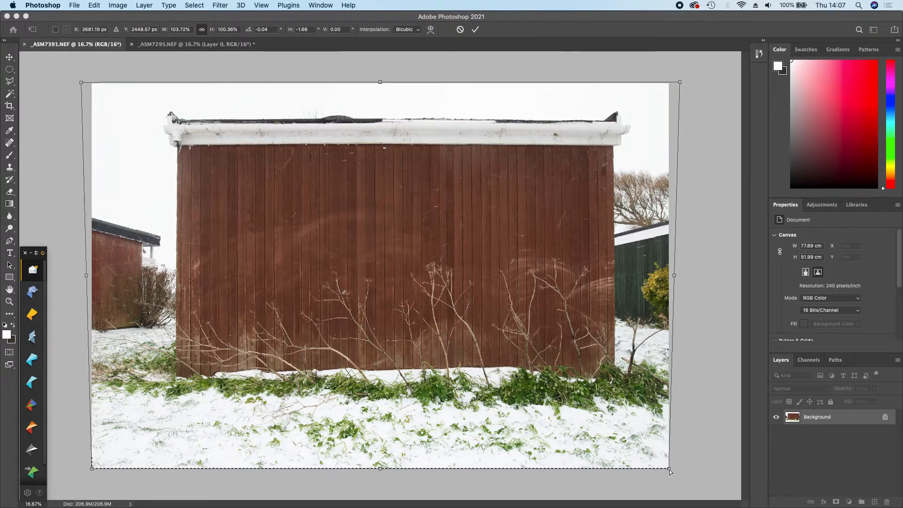
{"action": "left_click_drag", "start_coordinate": [671, 471], "coordinate": [672, 478]}
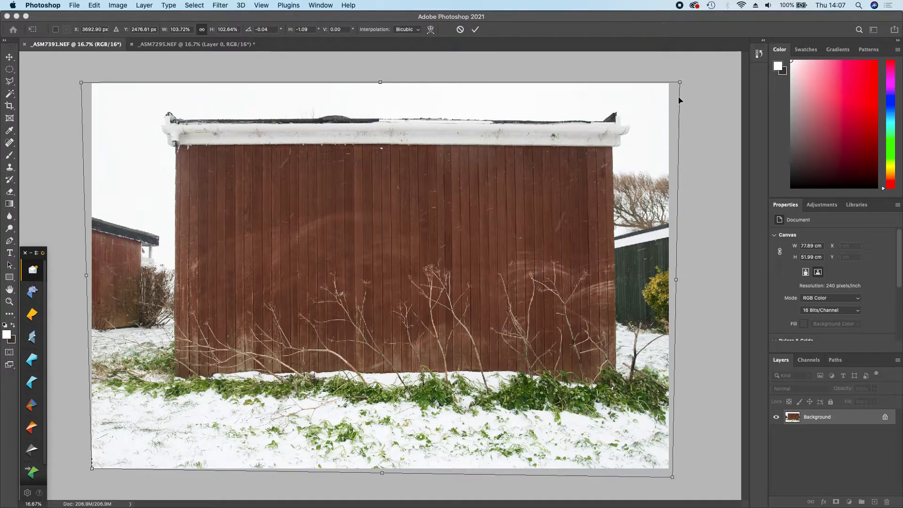
{"action": "left_click_drag", "start_coordinate": [681, 82], "coordinate": [683, 83]}
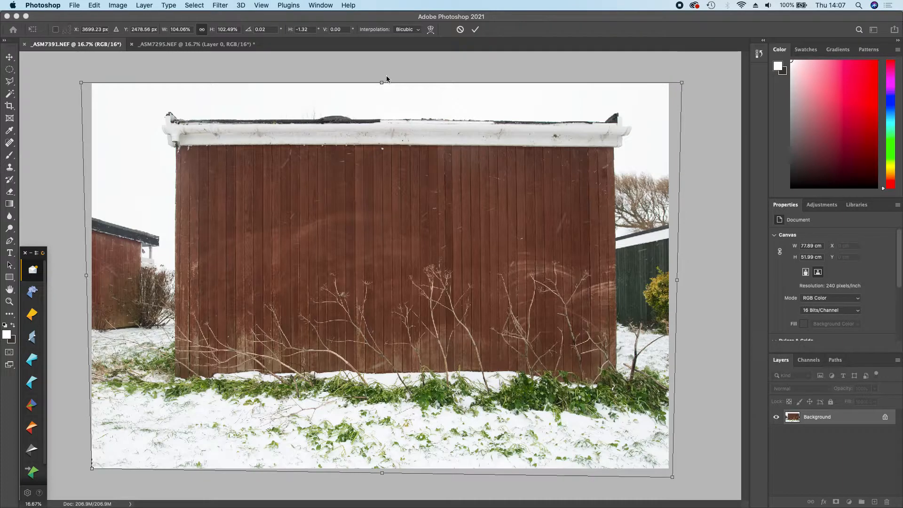
{"action": "left_click_drag", "start_coordinate": [82, 84], "coordinate": [80, 82]}
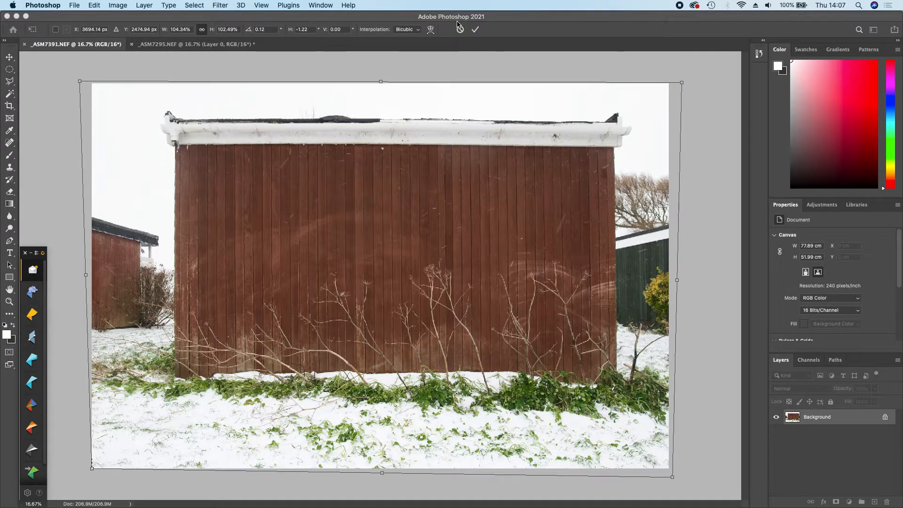
{"action": "left_click", "coordinate": [476, 31]}
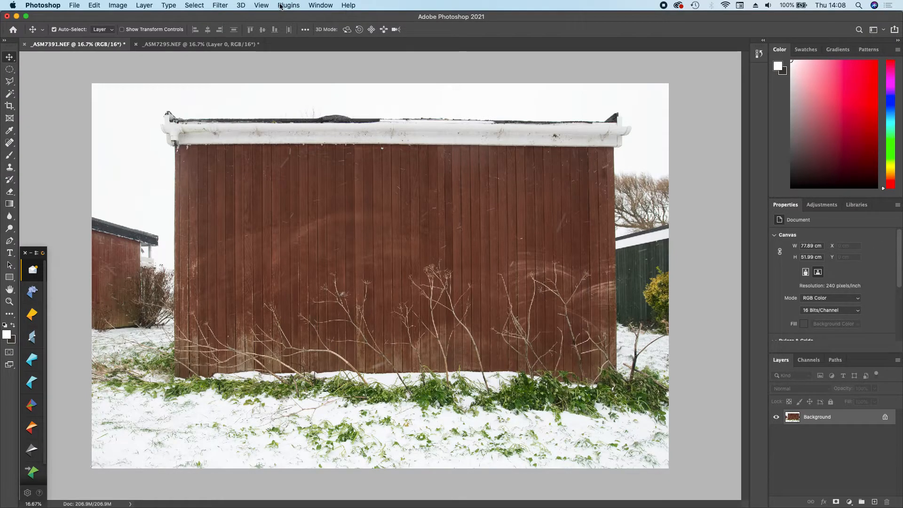
Convert the shed photo to black and white with Silver Efex Pro 2, using Structure Midtones 85%, Shadows 62% and the red color filter
{"action": "left_click", "coordinate": [220, 6]}
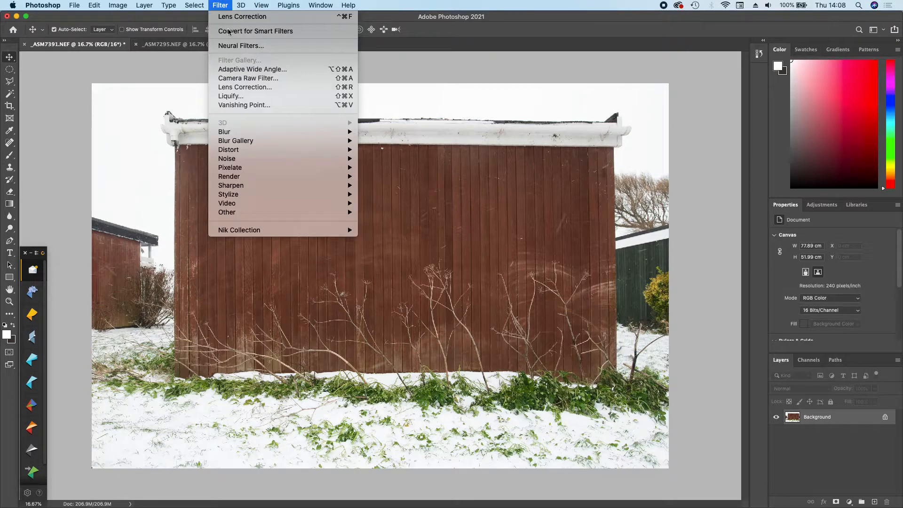
{"action": "mouse_move", "coordinate": [251, 230]}
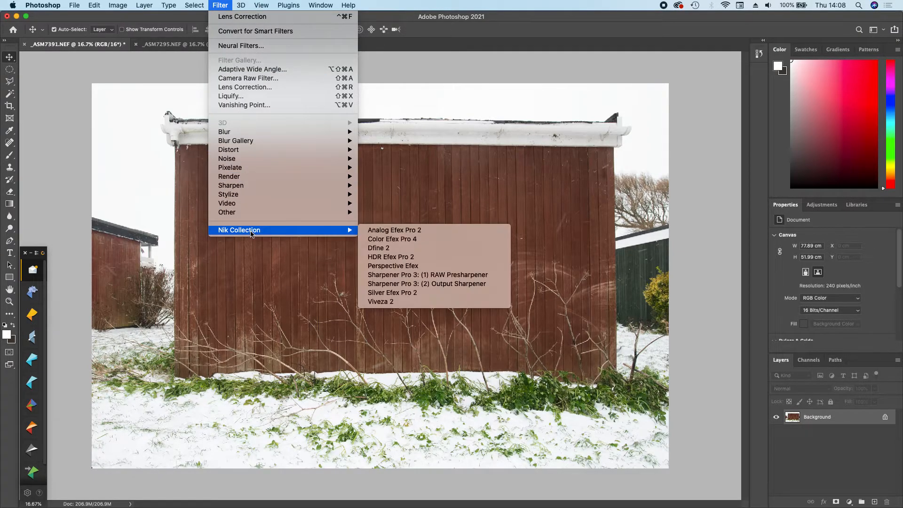
{"action": "left_click", "coordinate": [416, 293]}
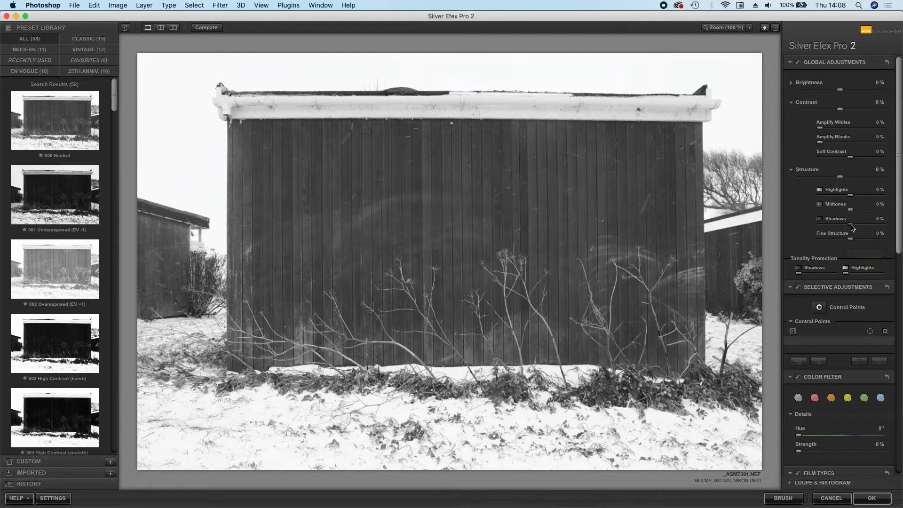
{"action": "left_click_drag", "start_coordinate": [853, 213], "coordinate": [870, 225]}
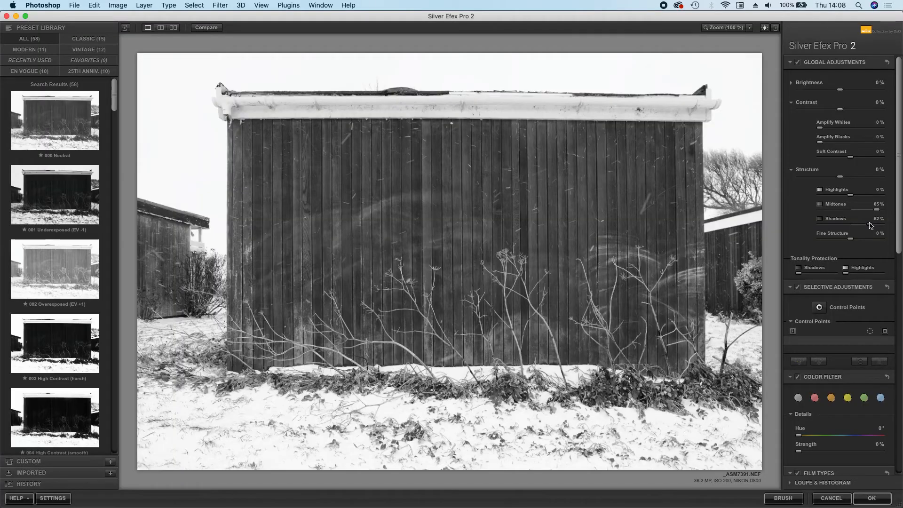
{"action": "left_click", "coordinate": [815, 399]}
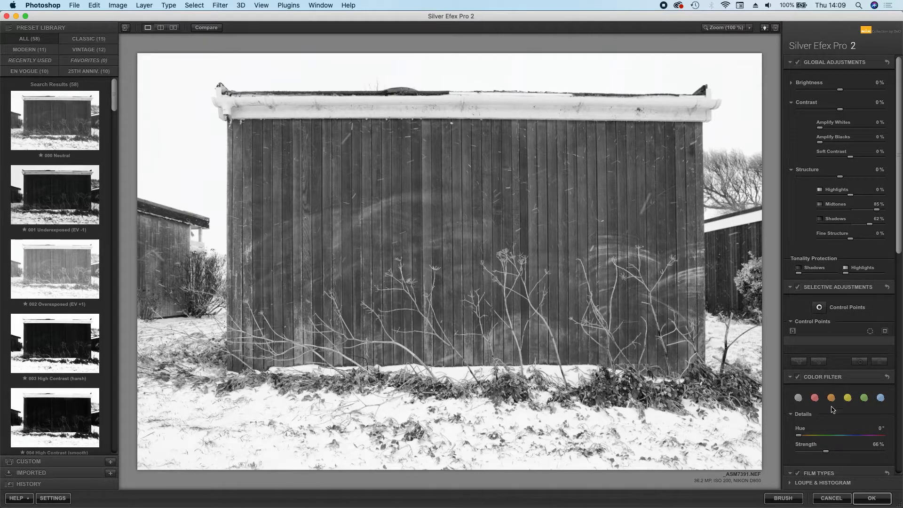
{"action": "left_click", "coordinate": [871, 499]}
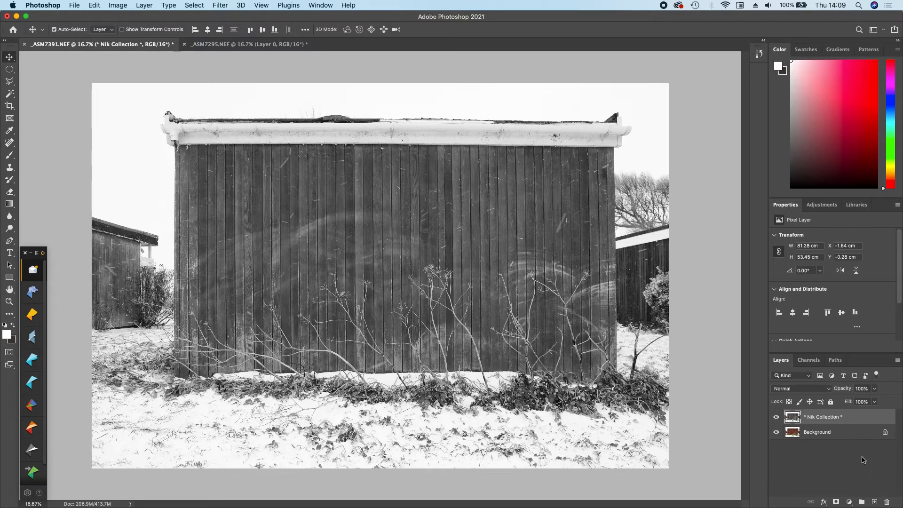
Add a Curves adjustment layer above the black-and-white layer and shape a gentle S-curve with darker shadows and brighter highlights
{"action": "left_click", "coordinate": [850, 502]}
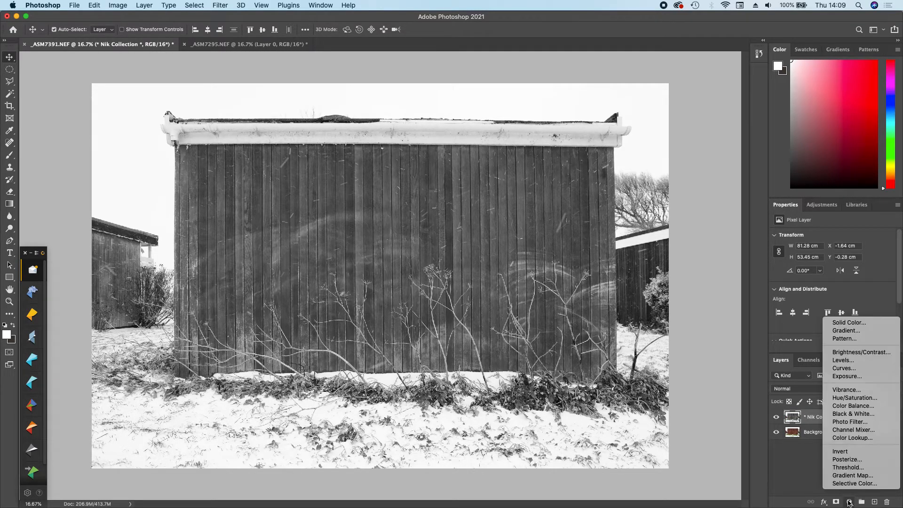
{"action": "left_click", "coordinate": [853, 369]}
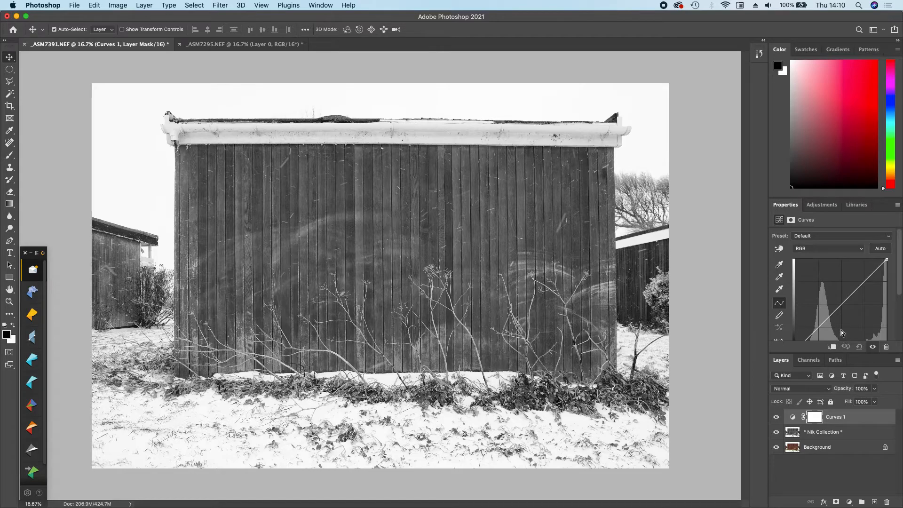
{"action": "left_click_drag", "start_coordinate": [901, 285], "coordinate": [901, 299]}
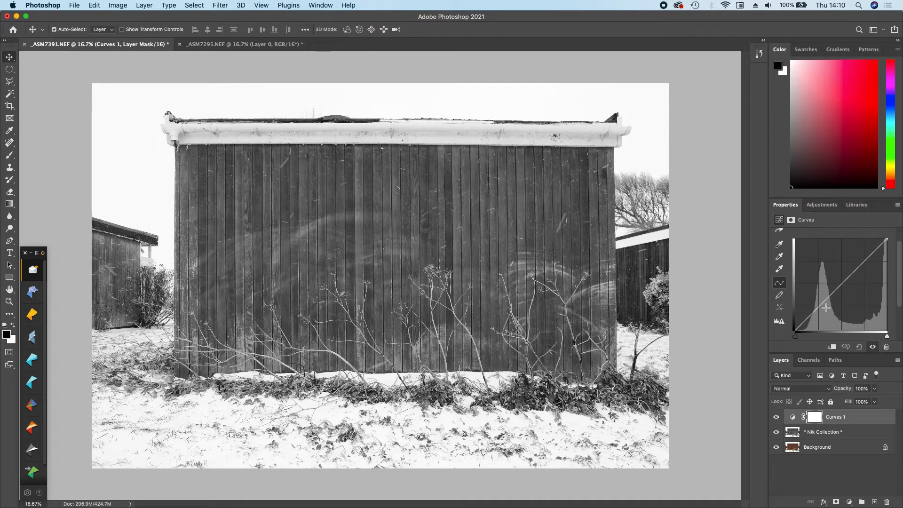
{"action": "left_click", "coordinate": [818, 308]}
{"action": "left_click_drag", "start_coordinate": [818, 307], "coordinate": [818, 313]}
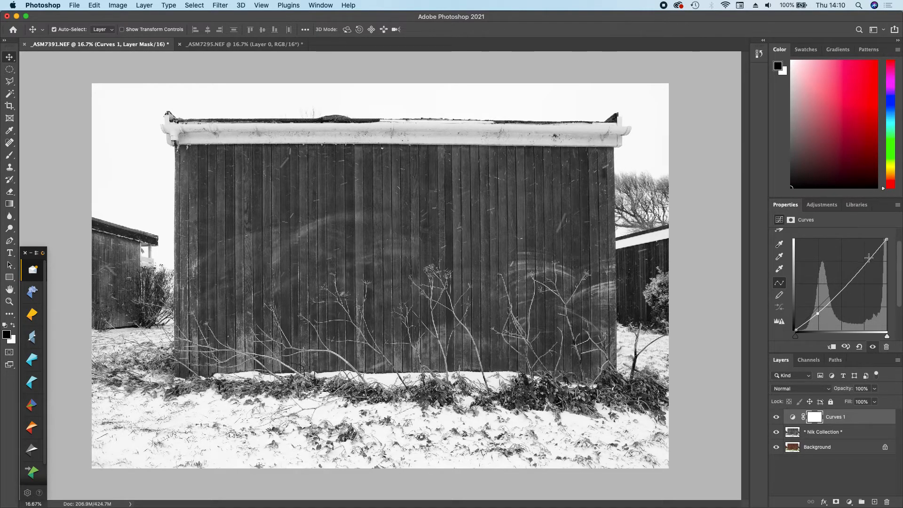
{"action": "left_click_drag", "start_coordinate": [868, 259], "coordinate": [865, 260]}
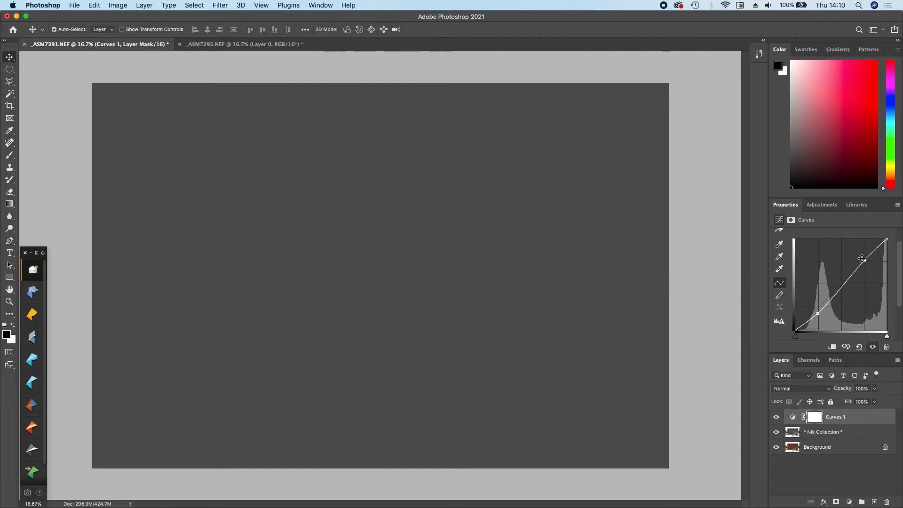
{"action": "left_click_drag", "start_coordinate": [866, 261], "coordinate": [865, 260]}
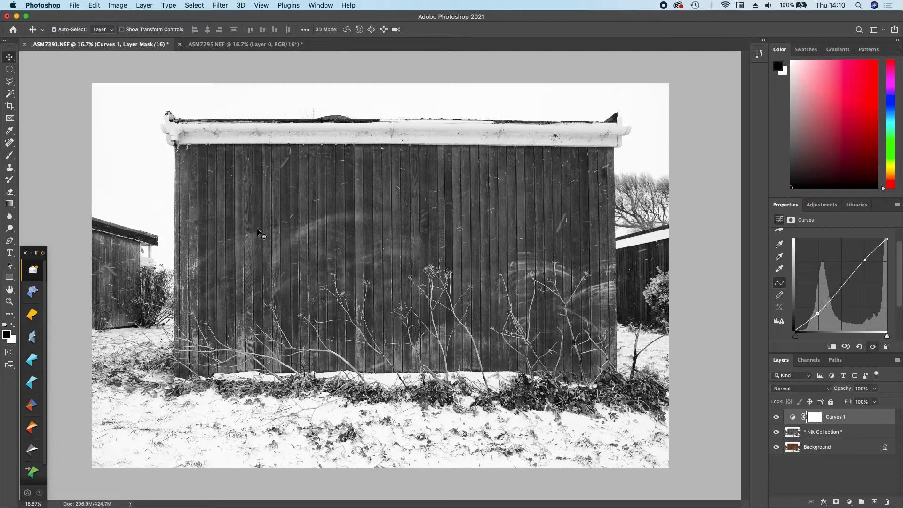
View the original _ASM7295.NEF photo in Lightroom Classic and return to Photoshop
{"action": "mouse_move", "coordinate": [598, 505]}
{"action": "left_click", "coordinate": [706, 491]}
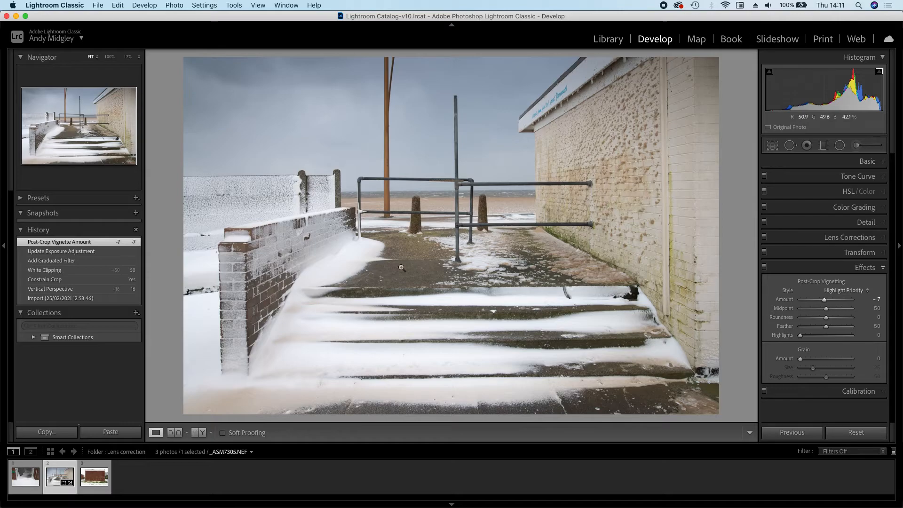
{"action": "left_click", "coordinate": [21, 477]}
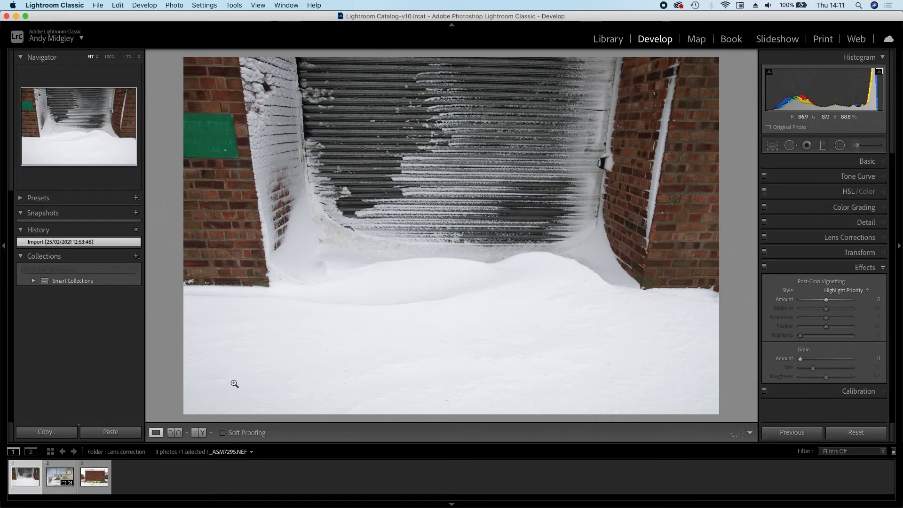
{"action": "mouse_move", "coordinate": [659, 506]}
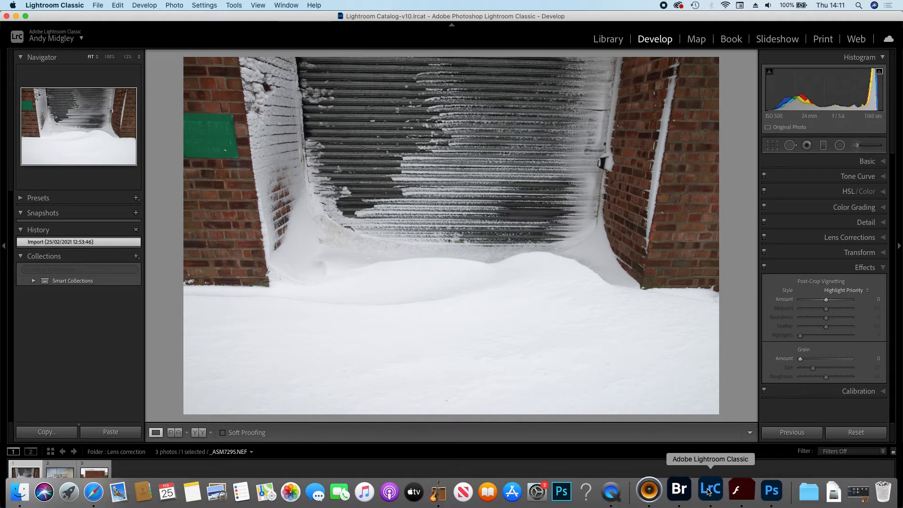
{"action": "left_click", "coordinate": [771, 491]}
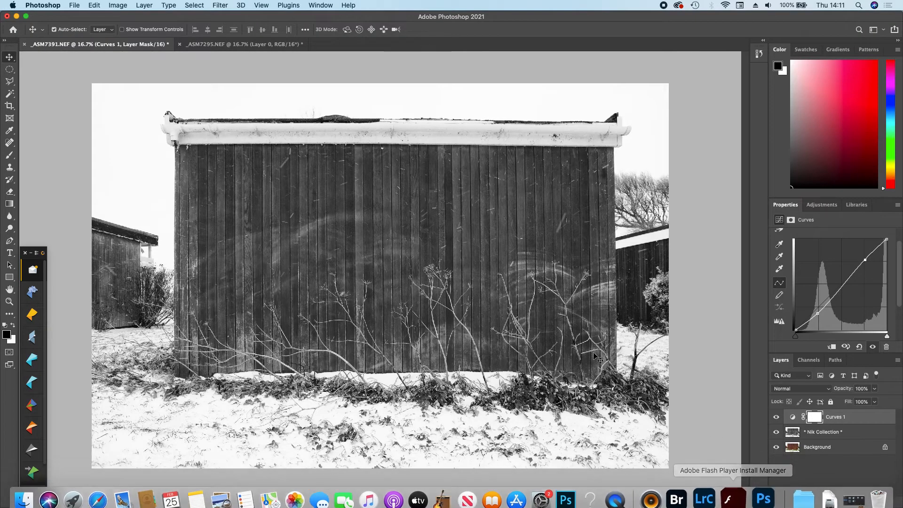
Switch to the _ASM7295.NEF document and outline the green sign on the brick wall with the Polygonal Lasso tool
{"action": "left_click", "coordinate": [279, 43]}
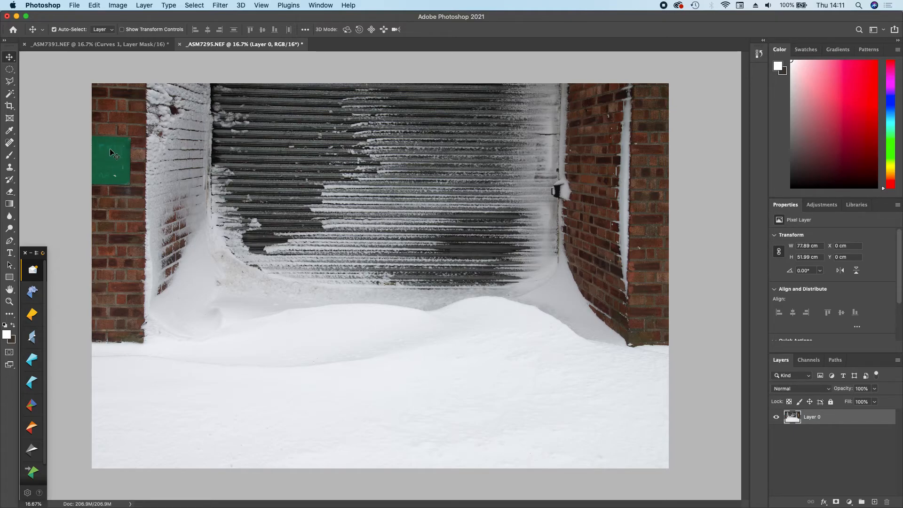
{"action": "left_click", "coordinate": [11, 82]}
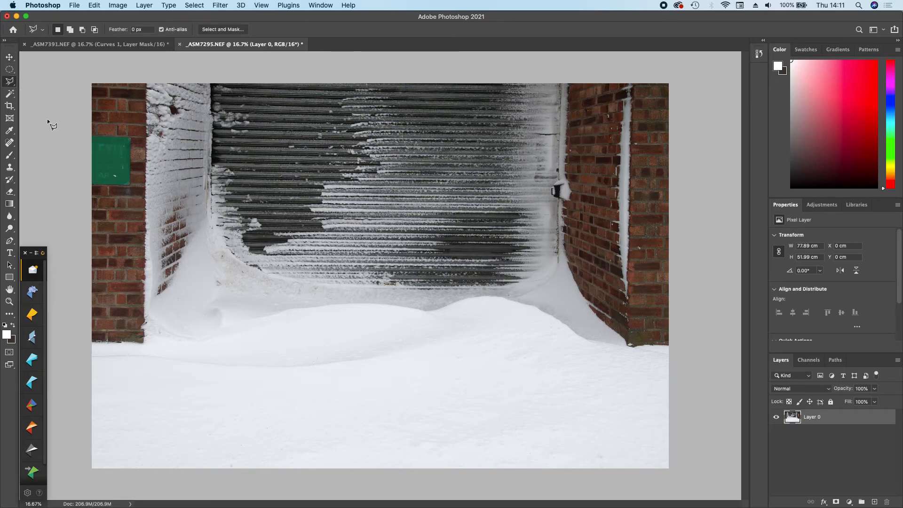
{"action": "left_click", "coordinate": [91, 136]}
{"action": "left_click", "coordinate": [132, 136]}
{"action": "left_click", "coordinate": [131, 185]}
{"action": "left_click", "coordinate": [91, 136]}
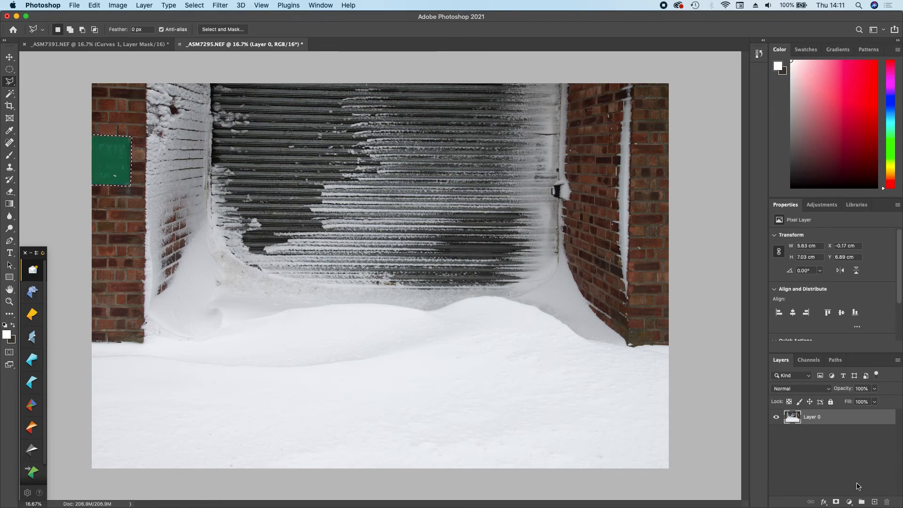
Add a Hue/Saturation adjustment layer masked to the green sign and set its Saturation to -63
{"action": "left_click", "coordinate": [849, 502]}
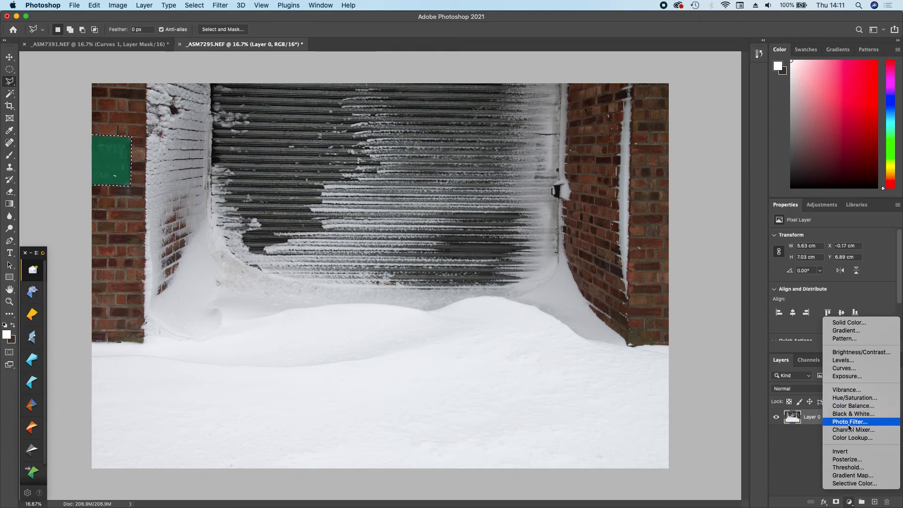
{"action": "left_click", "coordinate": [854, 401]}
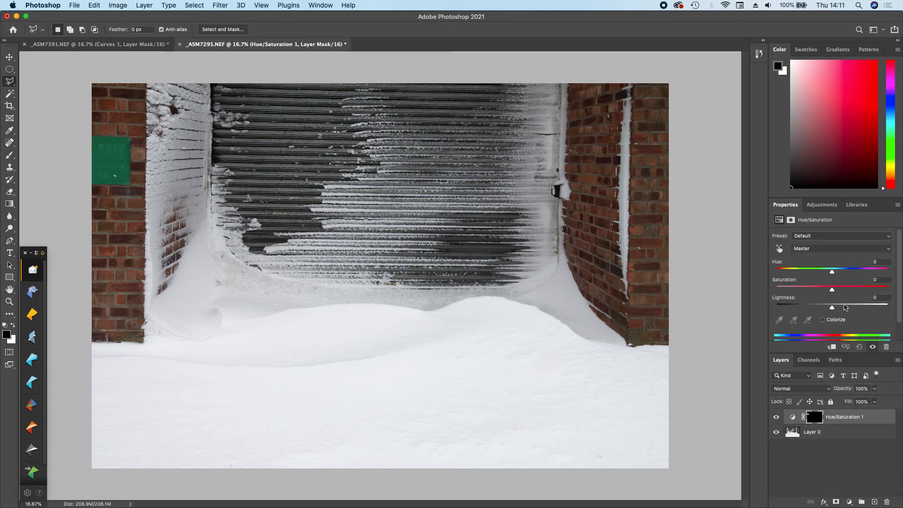
{"action": "left_click_drag", "start_coordinate": [832, 291], "coordinate": [797, 286]}
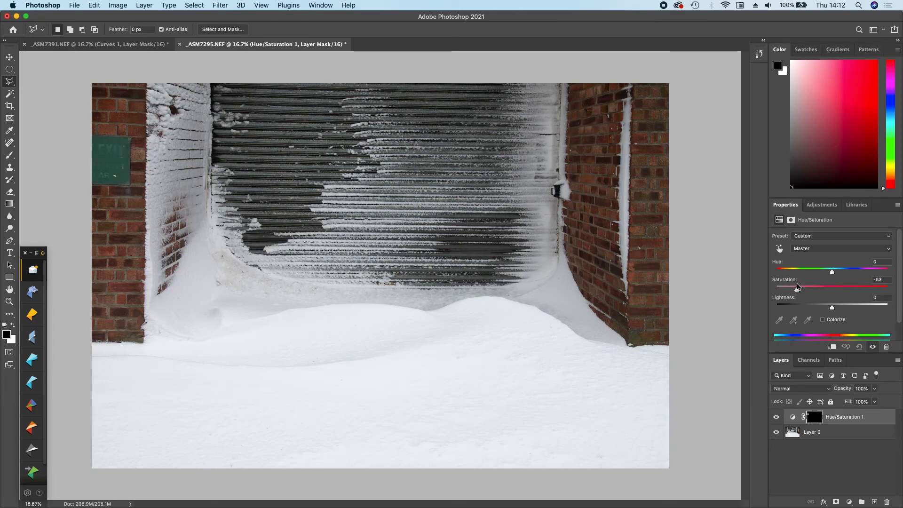